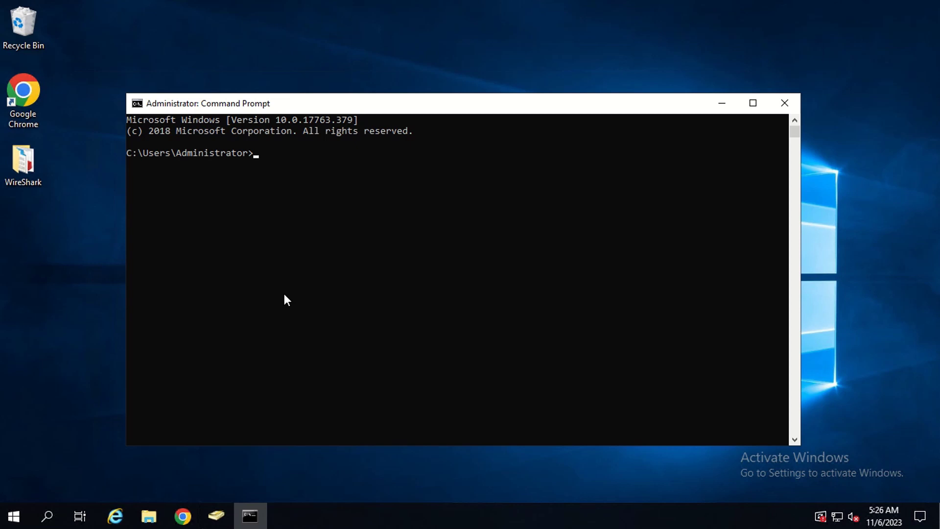
# Step: Query the domain's FSMO role holders with netdom query fsmo
pyautogui.click(284, 295)
pyautogui.write('netdom query fm')
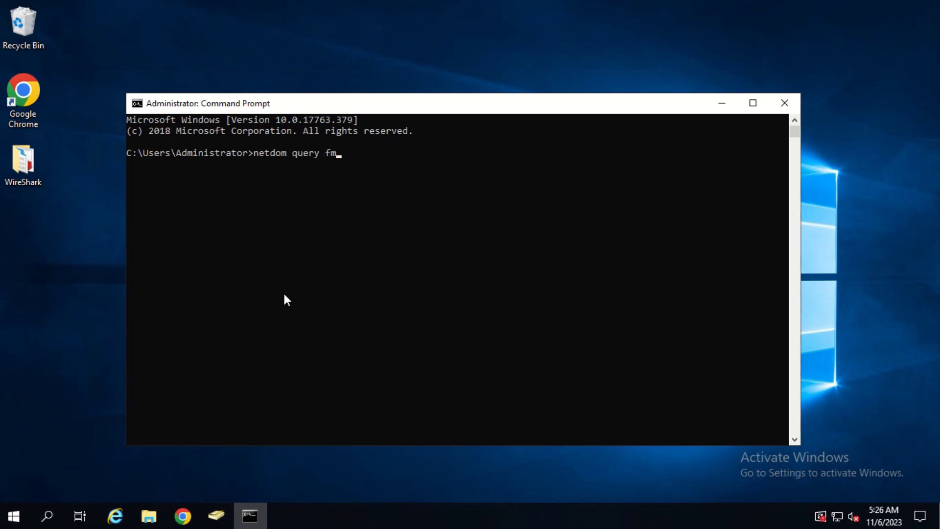
pyautogui.press('BackSpace')
pyautogui.write('smo')
pyautogui.press('Return')
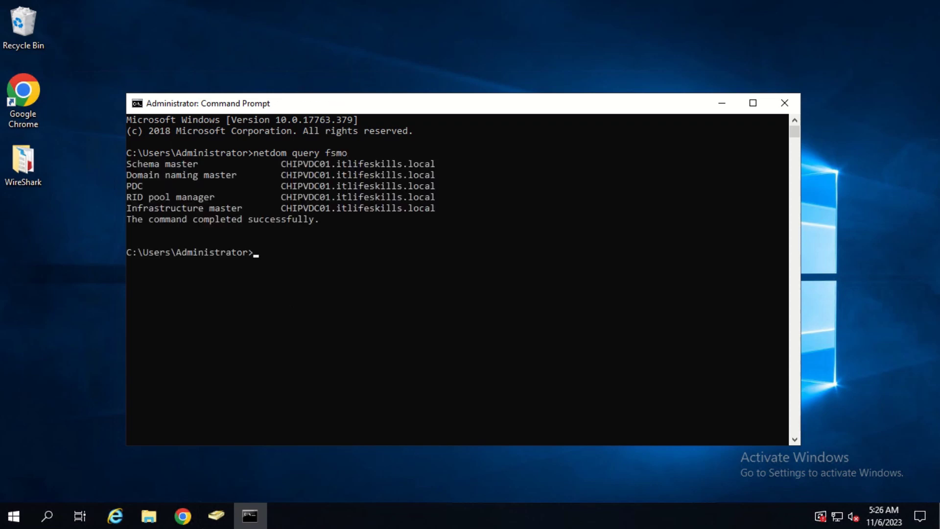
# Step: Check the server's name with hostname and the signed-in account with whoami
pyautogui.click(636, 227)
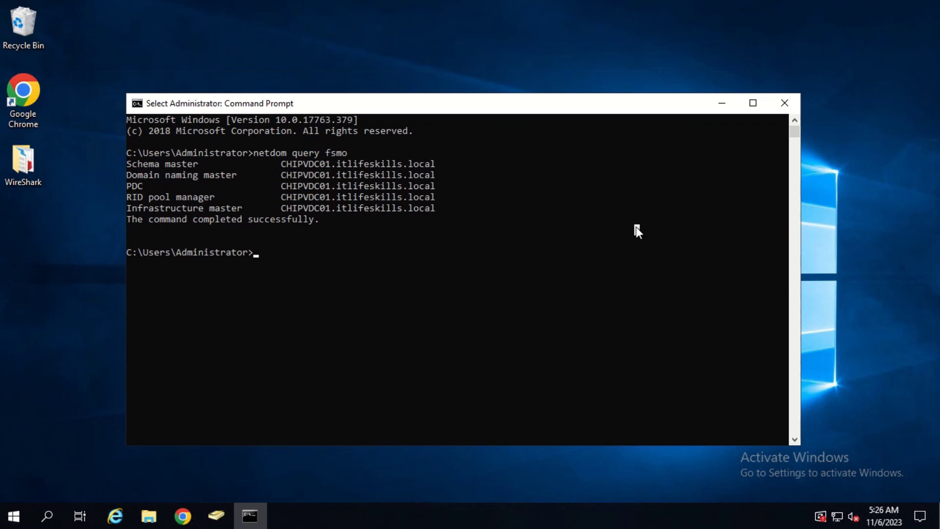
pyautogui.write('h')
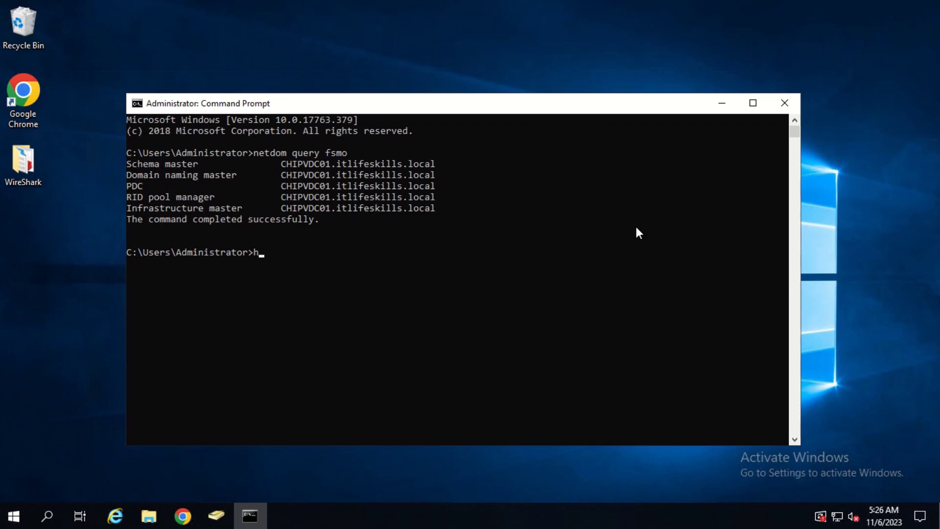
pyautogui.write('ostnam')
pyautogui.write('e')
pyautogui.press('Return')
pyautogui.write('who')
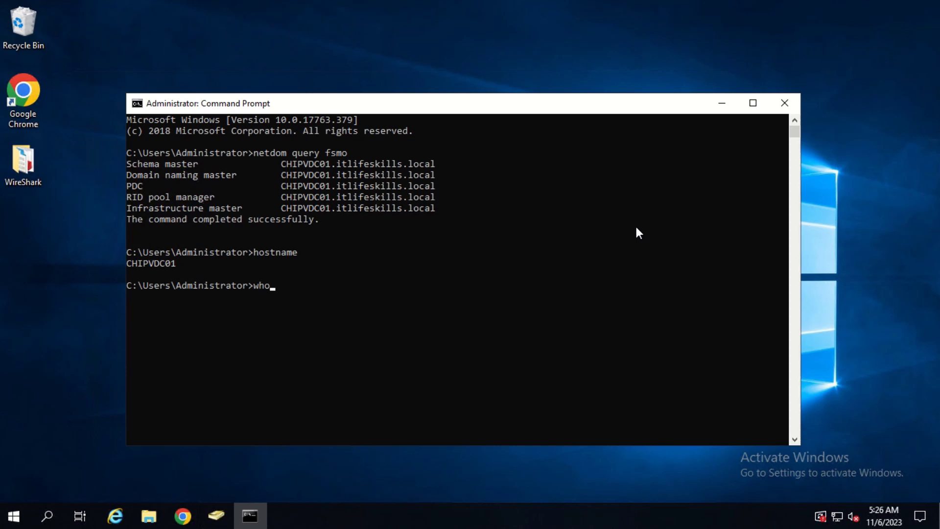
pyautogui.write('ami')
pyautogui.press('Return')
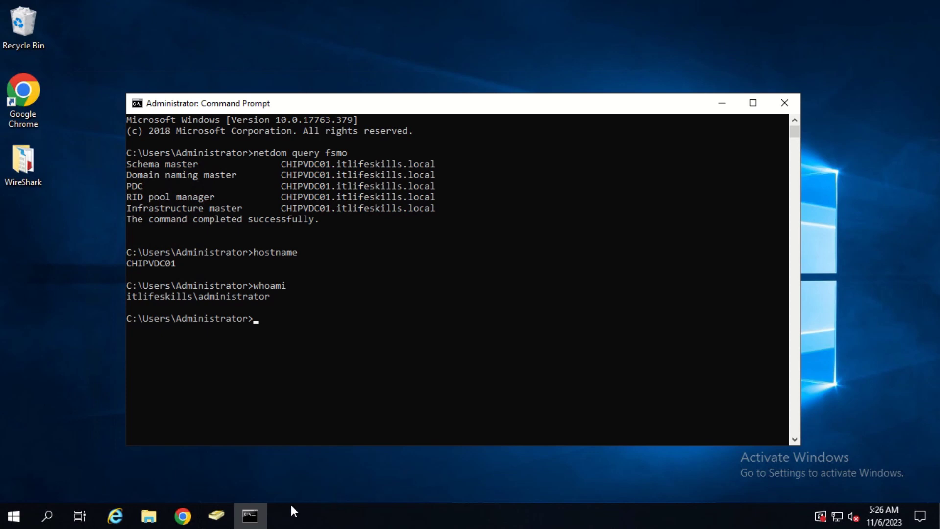
# Step: Switch to Active Directory Users and Computers and check the built-in Administrator account's group memberships, including Schema Admins
pyautogui.click(216, 516)
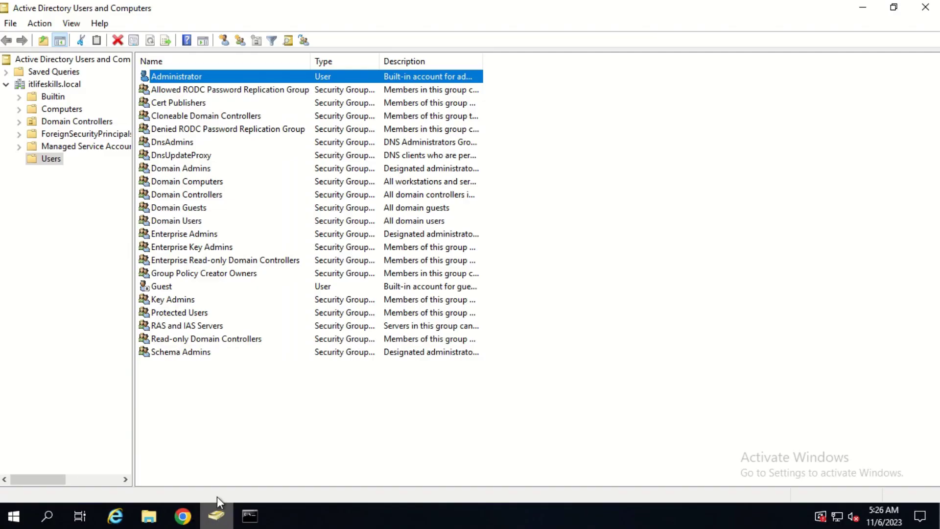
pyautogui.click(192, 77)
pyautogui.doubleClick(229, 77)
pyautogui.click(385, 98)
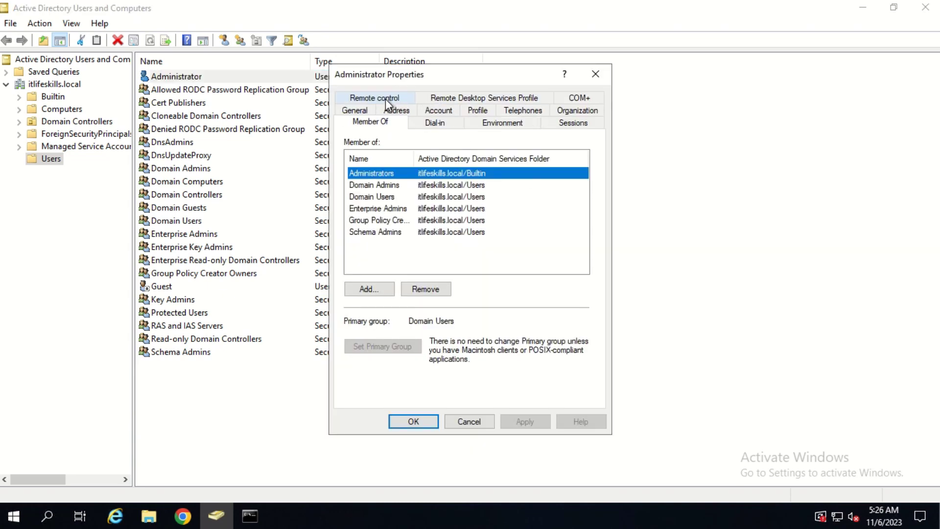
pyautogui.doubleClick(411, 160)
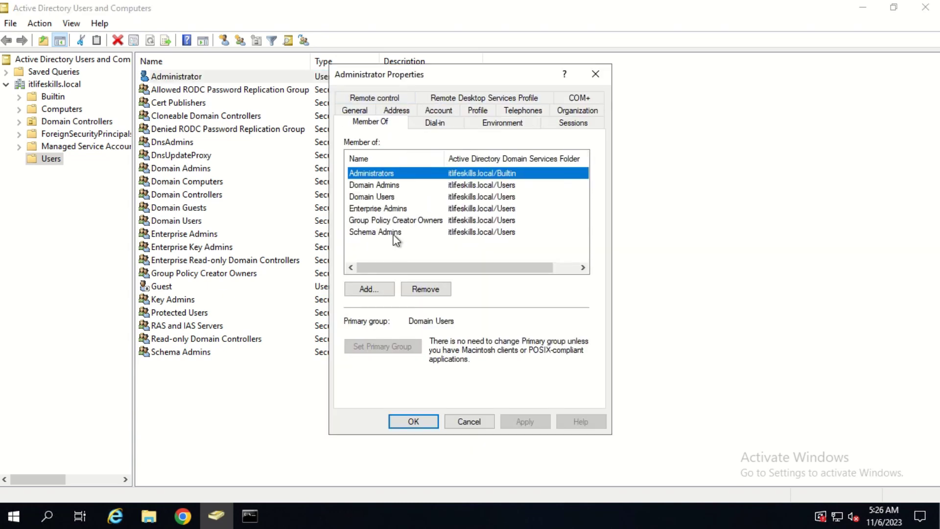
pyautogui.click(395, 233)
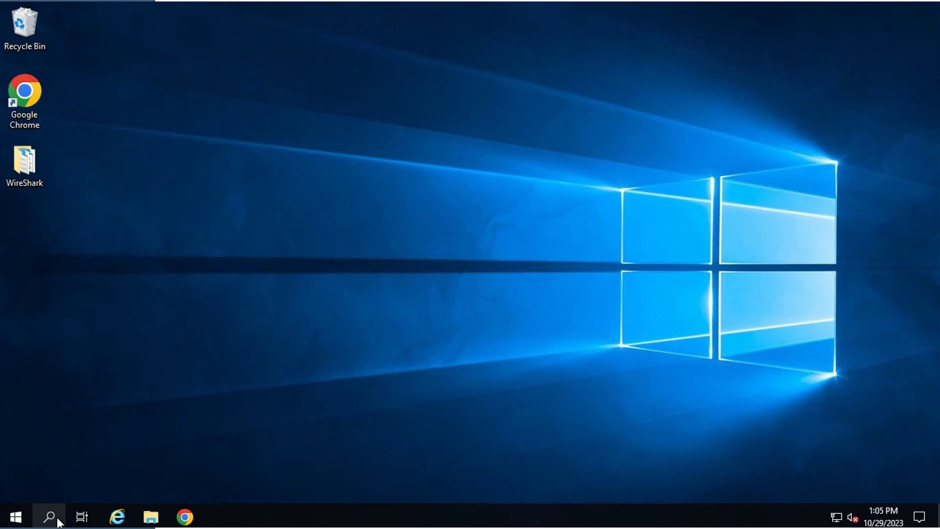
# Step: Find Command Prompt through the Windows search and open it with administrator rights
pyautogui.click(56, 520)
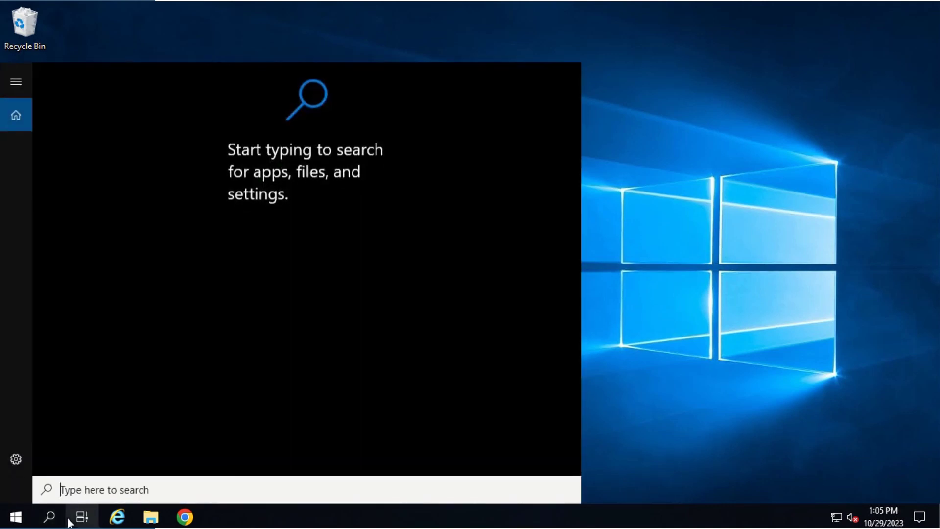
pyautogui.write('cmd')
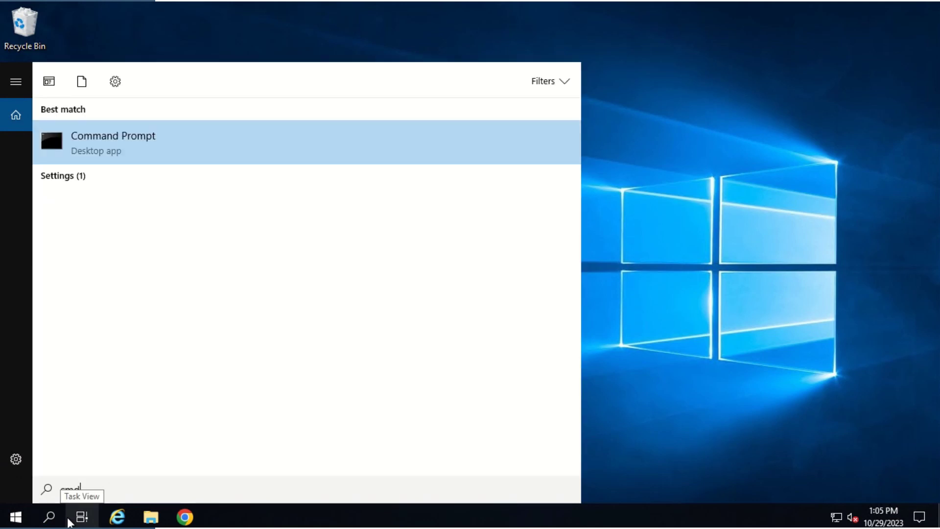
pyautogui.rightClick(155, 147)
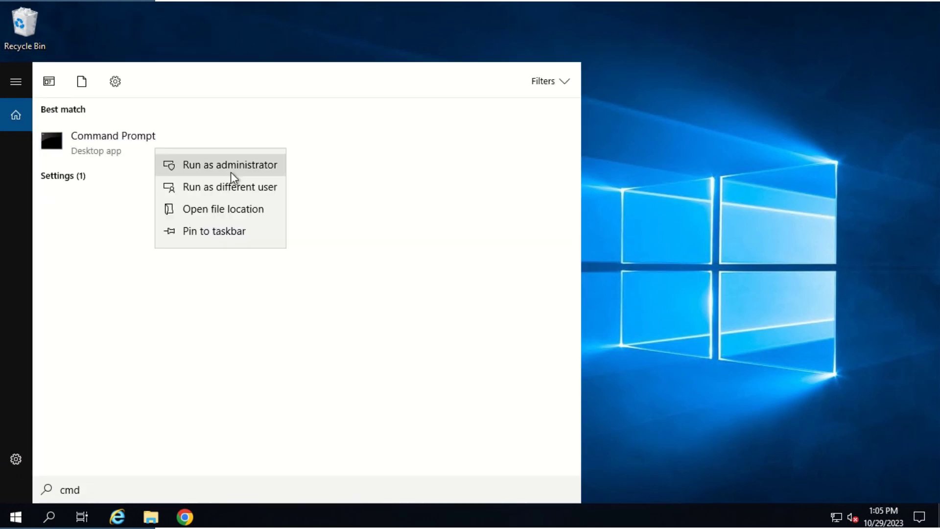
pyautogui.click(252, 175)
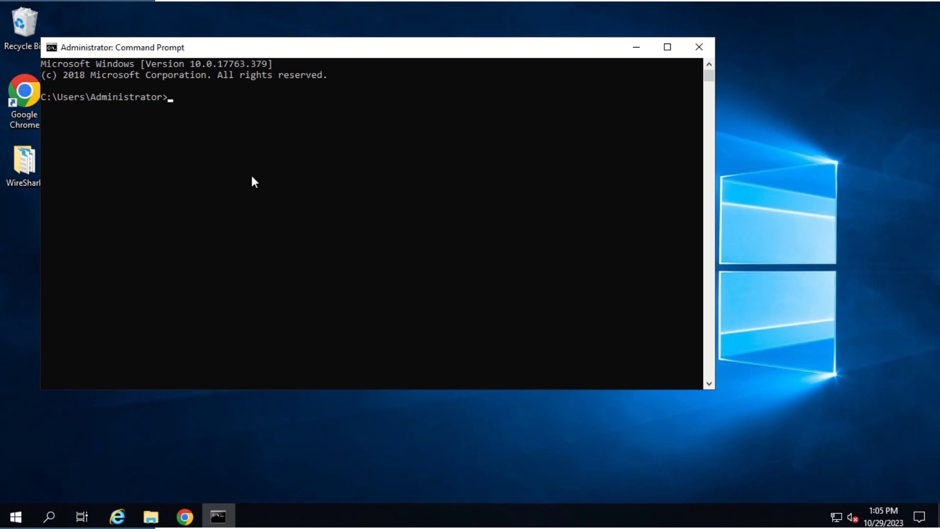
# Step: Register the schema management library with regsvr32 schmmgmt.dll and dismiss the resulting message
pyautogui.write('regsvr32 schmmgmt.dll')
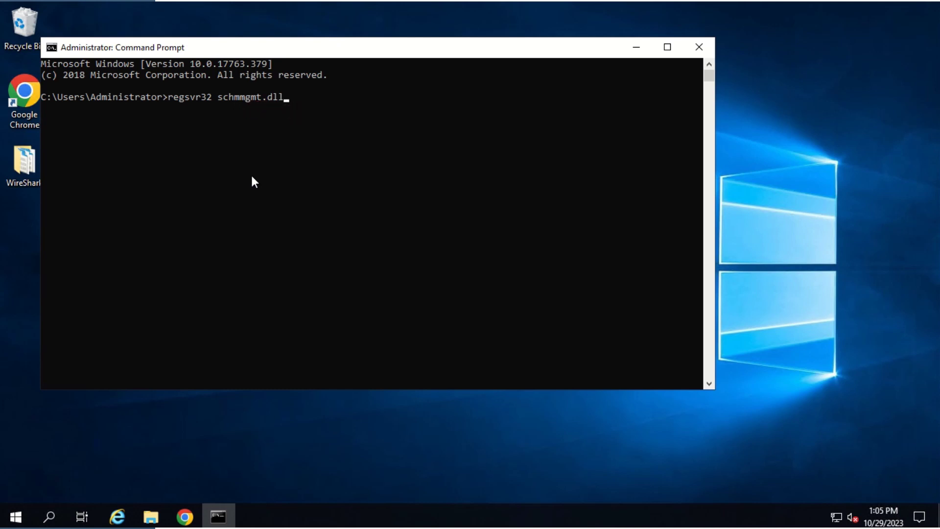
pyautogui.press('Return')
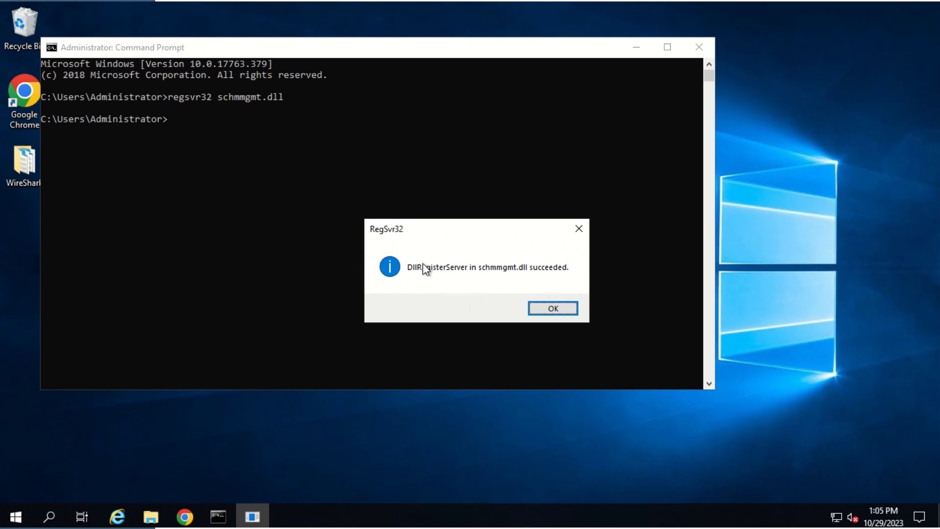
pyautogui.click(558, 309)
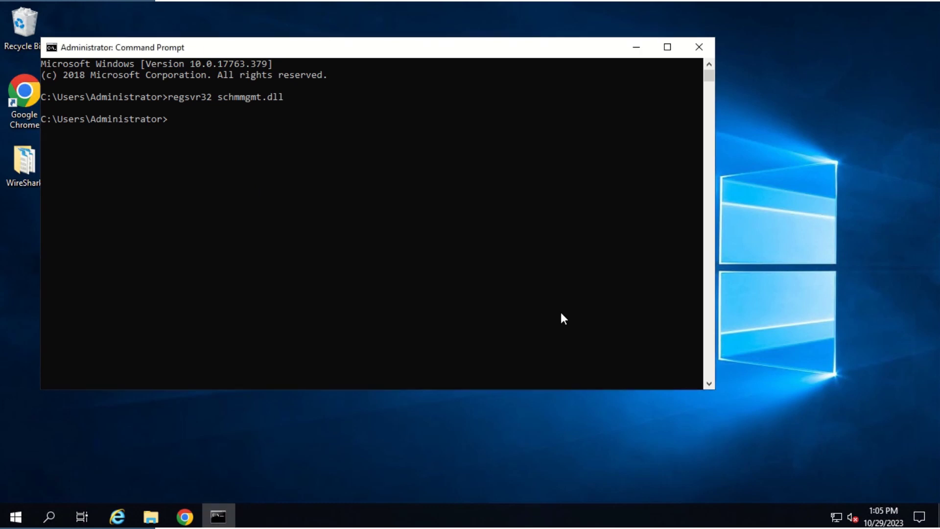
# Step: Open an empty Microsoft Management Console by launching mmc from the Run dialog
pyautogui.click(51, 517)
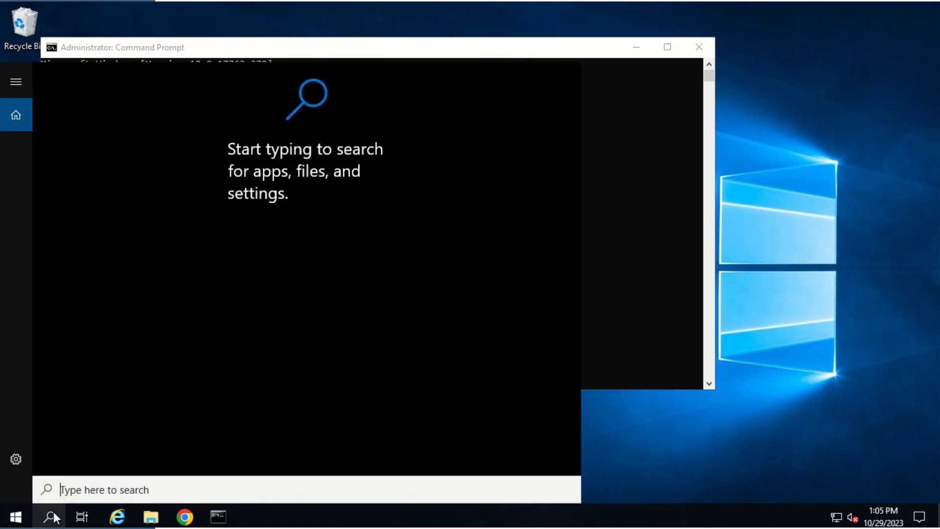
pyautogui.write('Run')
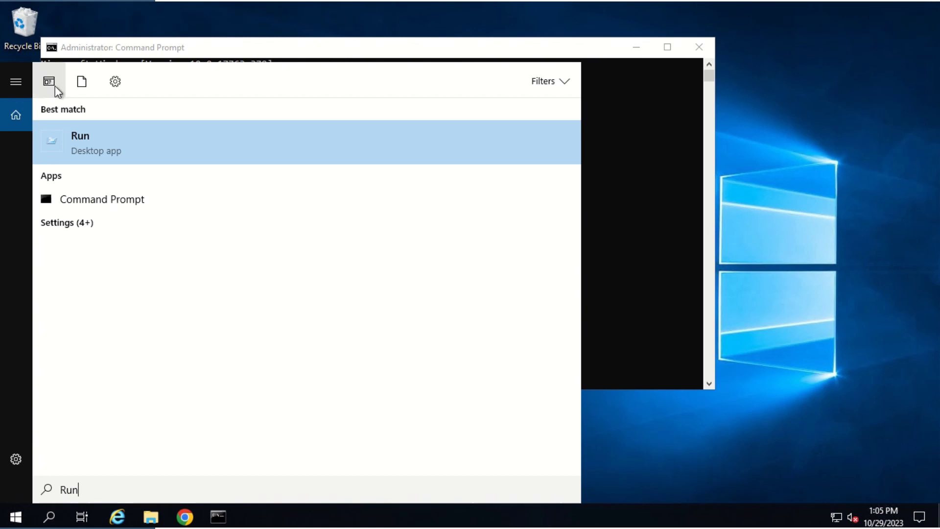
pyautogui.click(131, 161)
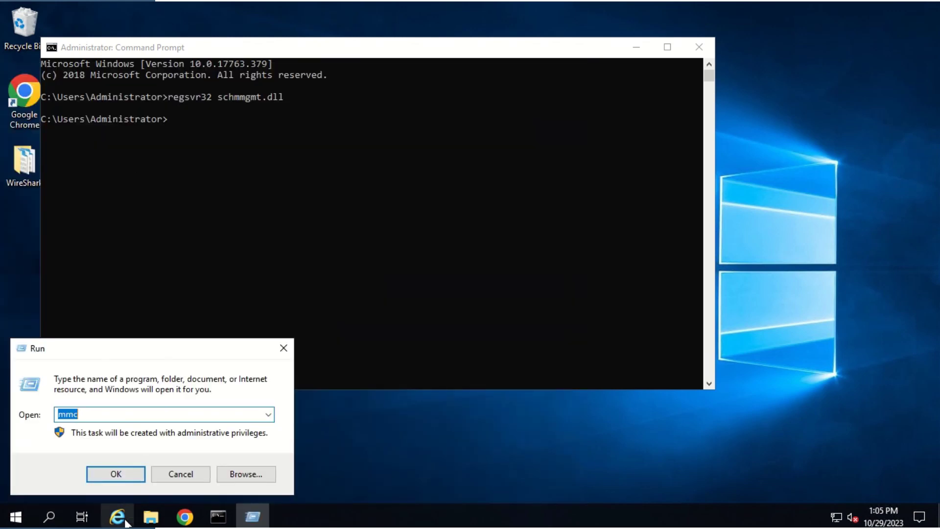
pyautogui.click(114, 475)
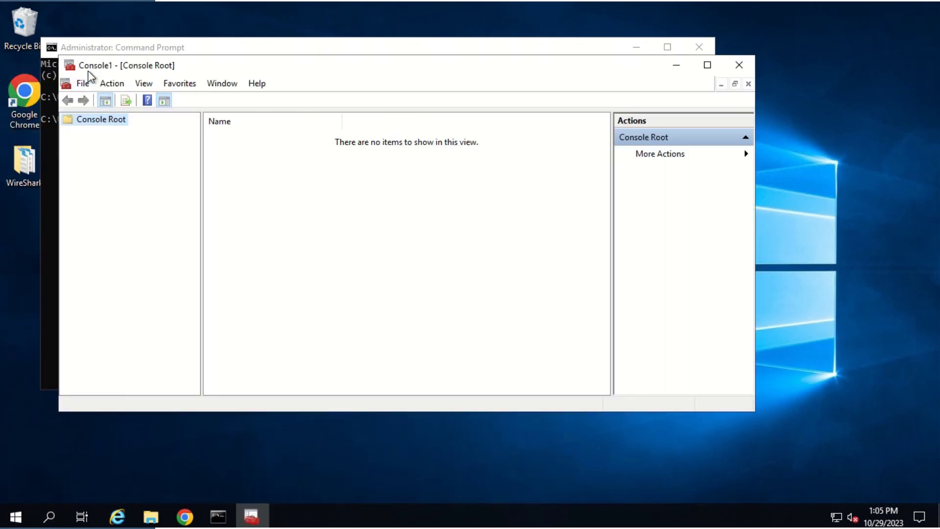
# Step: Add the Active Directory Schema snap-in to the console and select it under Console Root
pyautogui.click(83, 84)
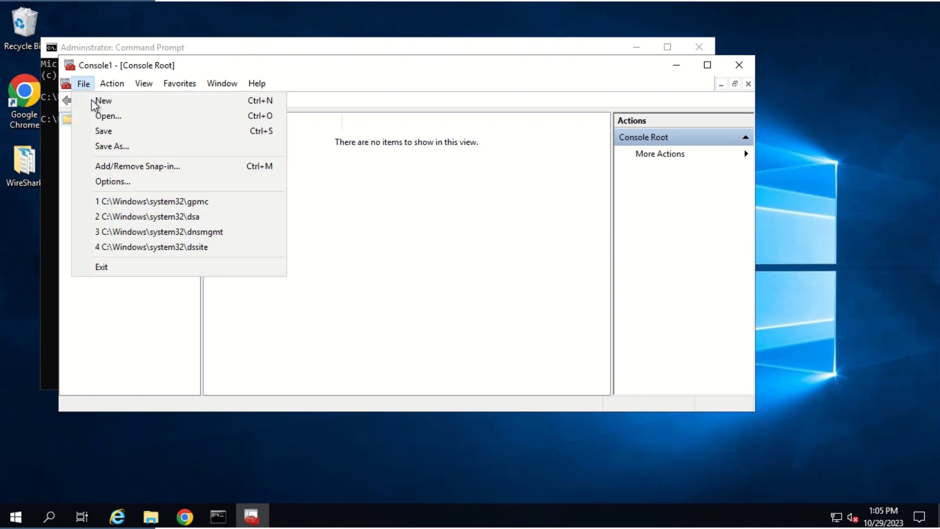
pyautogui.click(131, 166)
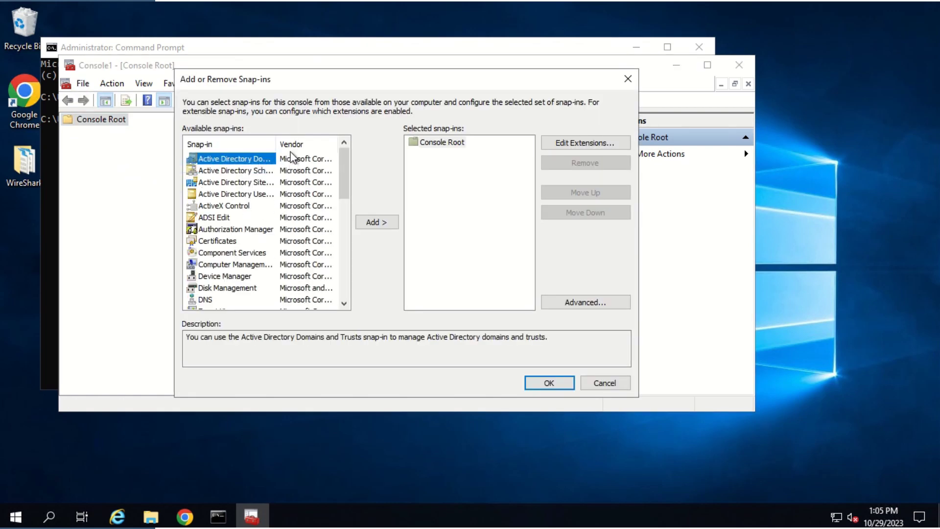
pyautogui.doubleClick(277, 144)
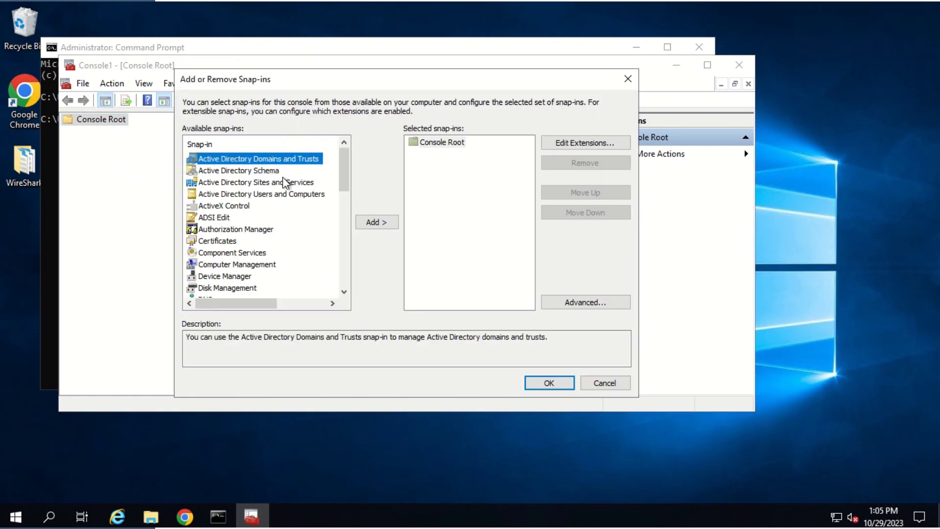
pyautogui.click(282, 174)
pyautogui.click(373, 223)
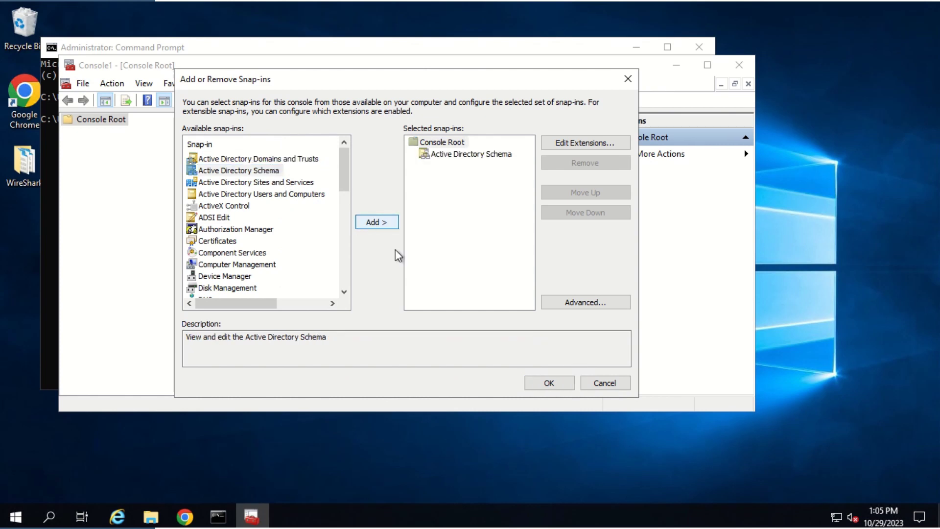
pyautogui.click(549, 384)
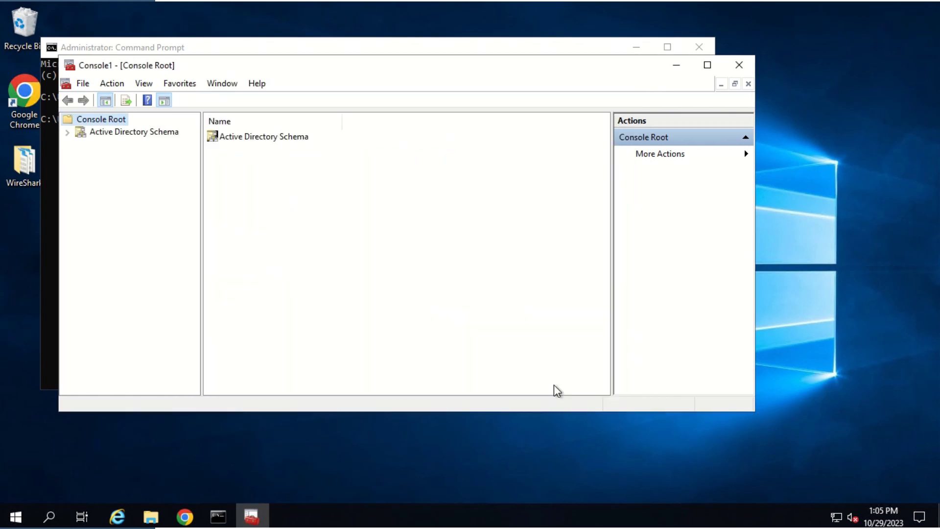
pyautogui.click(92, 131)
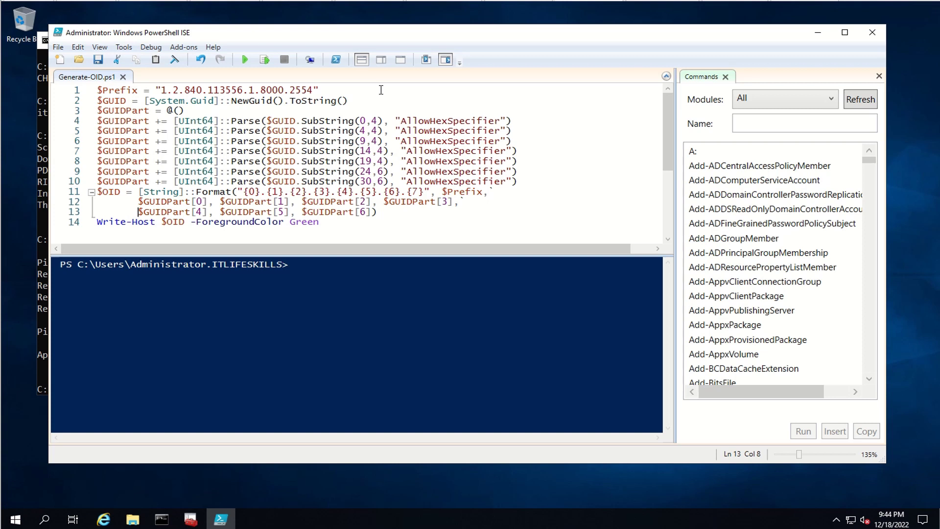
# Step: Run the Generate-OID.ps1 script in Windows PowerShell ISE and copy the OID it outputs
pyautogui.click(384, 111)
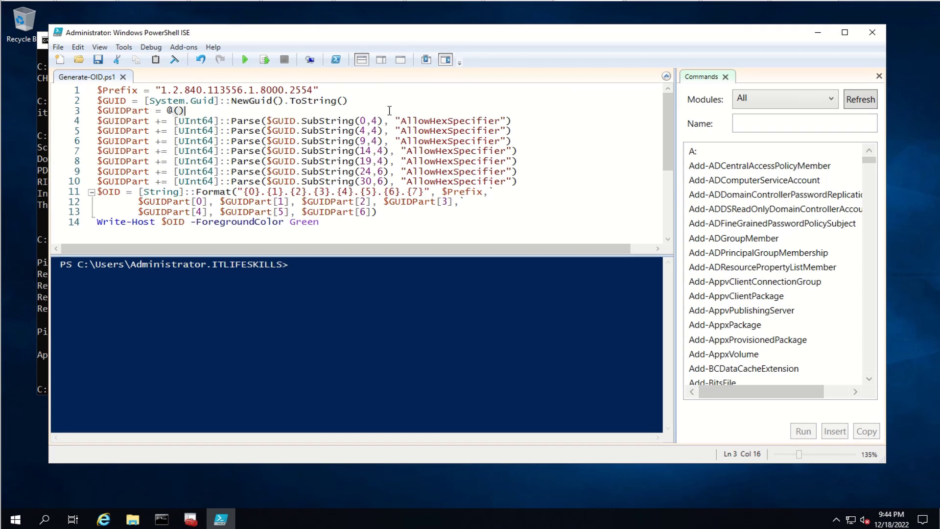
pyautogui.click(247, 63)
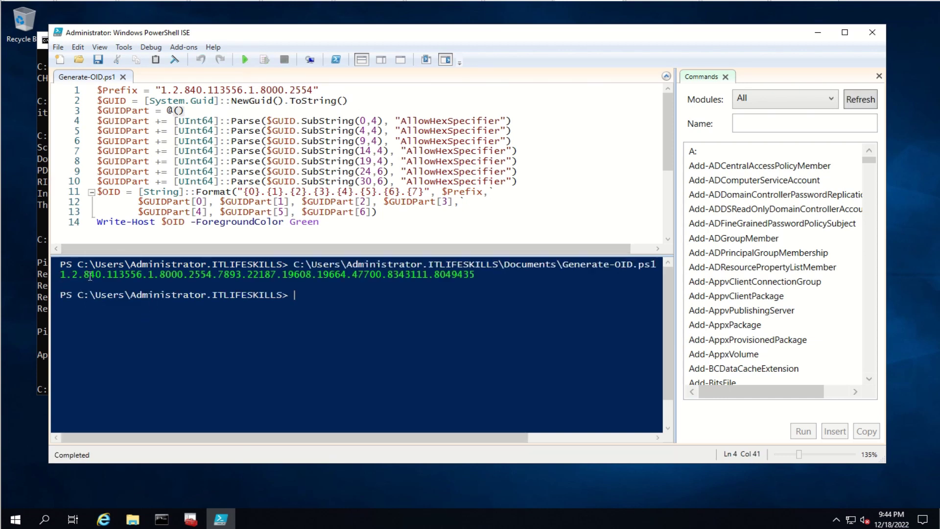
pyautogui.moveTo(63, 275); pyautogui.dragTo(475, 275)
pyautogui.rightClick(470, 276)
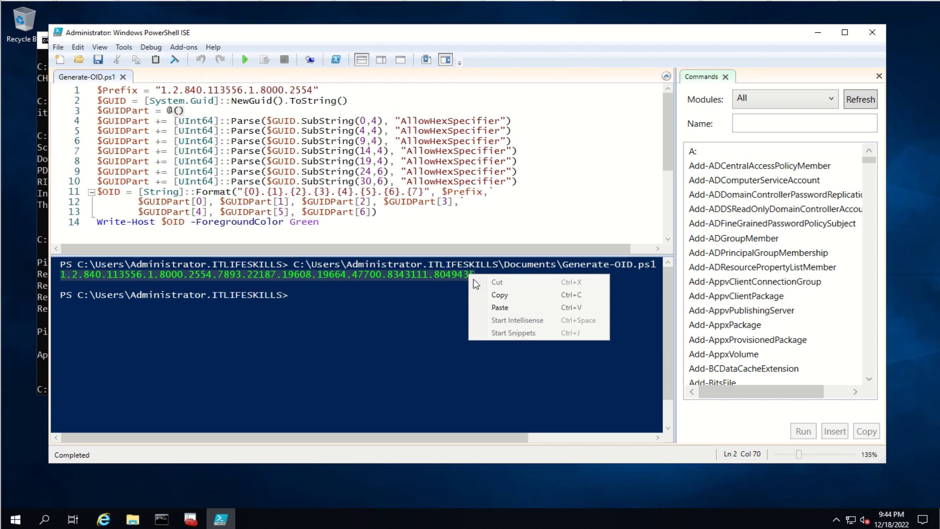
pyautogui.click(497, 295)
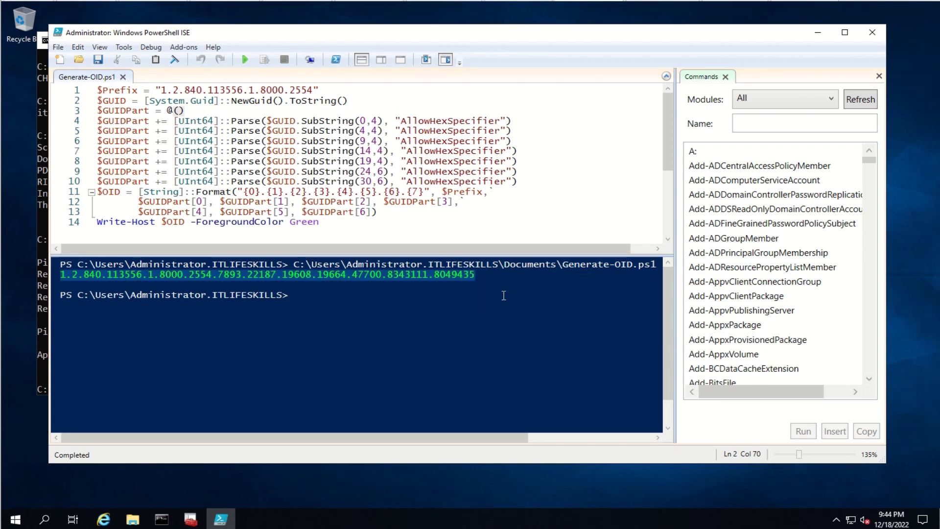
# Step: Switch to the Active Directory Schema console and start creating a new attribute, accepting the permanent schema object warning
pyautogui.click(191, 519)
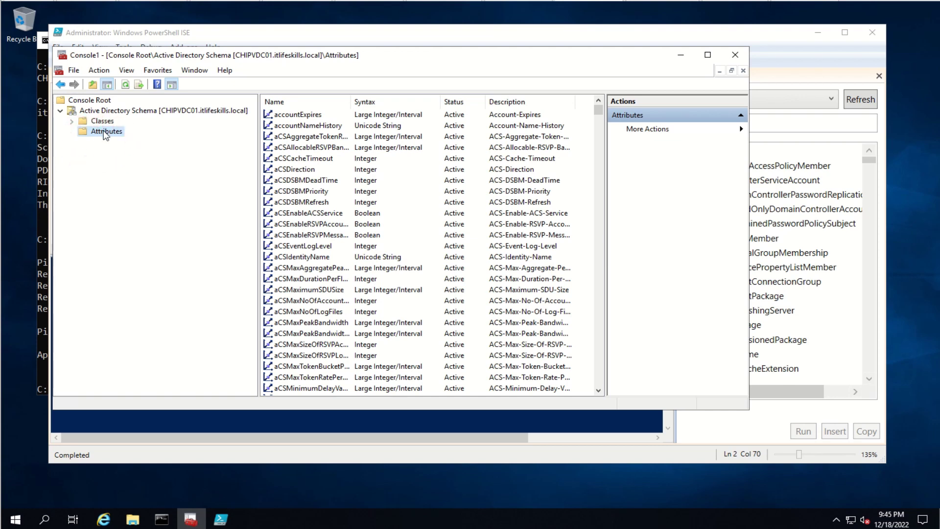
pyautogui.rightClick(105, 136)
pyautogui.click(142, 139)
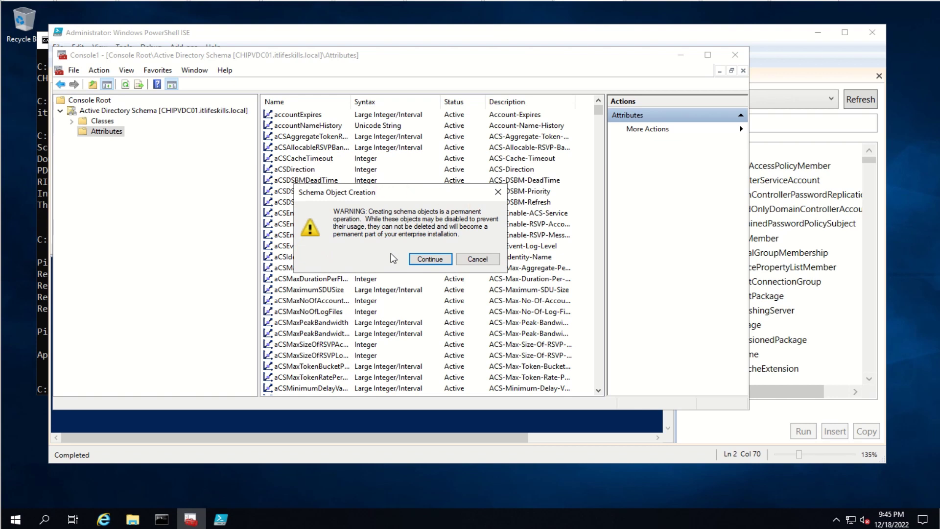
pyautogui.click(427, 259)
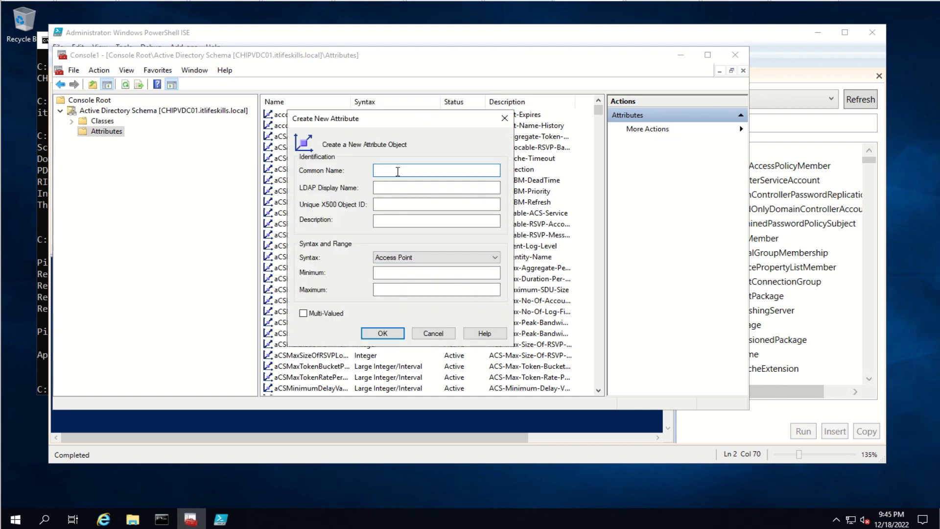
# Step: Give the new attribute the common name Project Code and LDAP display name projectCode, and paste the copied OID as its X500 object ID
pyautogui.write('Project Code')
pyautogui.click(389, 209)
pyautogui.rightClick(390, 212)
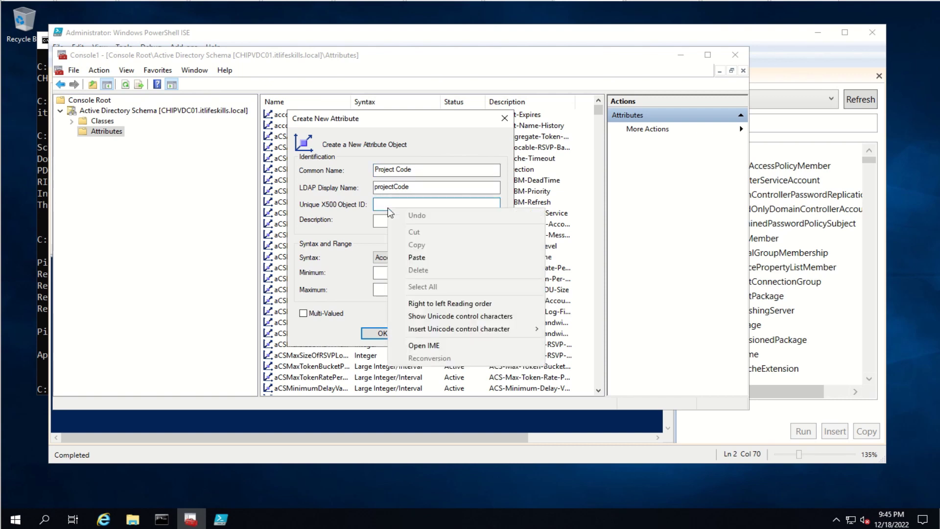
pyautogui.click(416, 257)
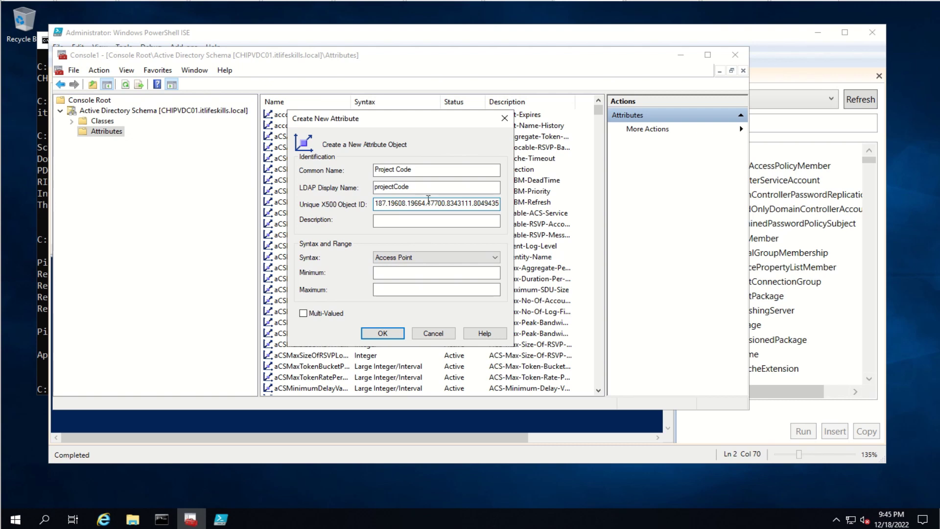
# Step: Reuse the common name Project Code as the new attribute's description
pyautogui.hotkey('shift', 'Tab')
pyautogui.hotkey('shift', 'Tab')
pyautogui.press('BackSpace')
pyautogui.hotkey('ctrl', 'z')
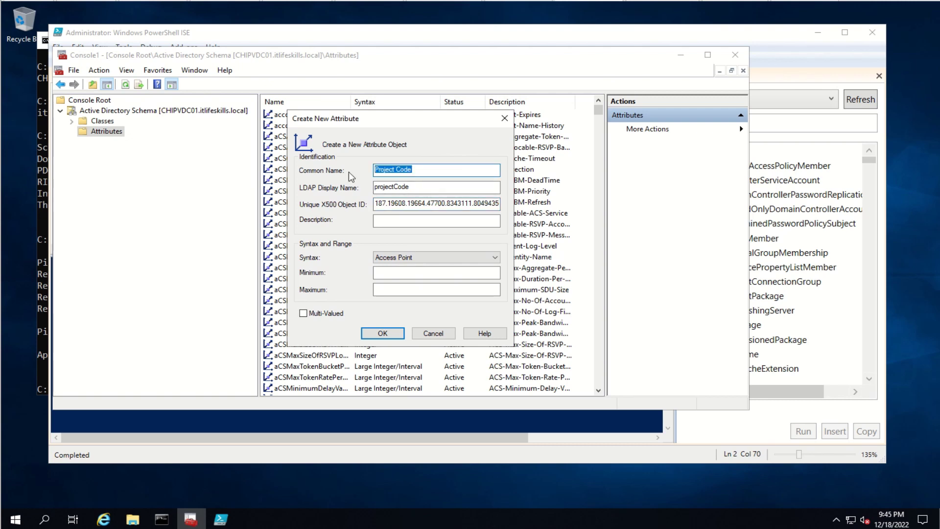
pyautogui.click(388, 222)
pyautogui.hotkey('ctrl', 'v')
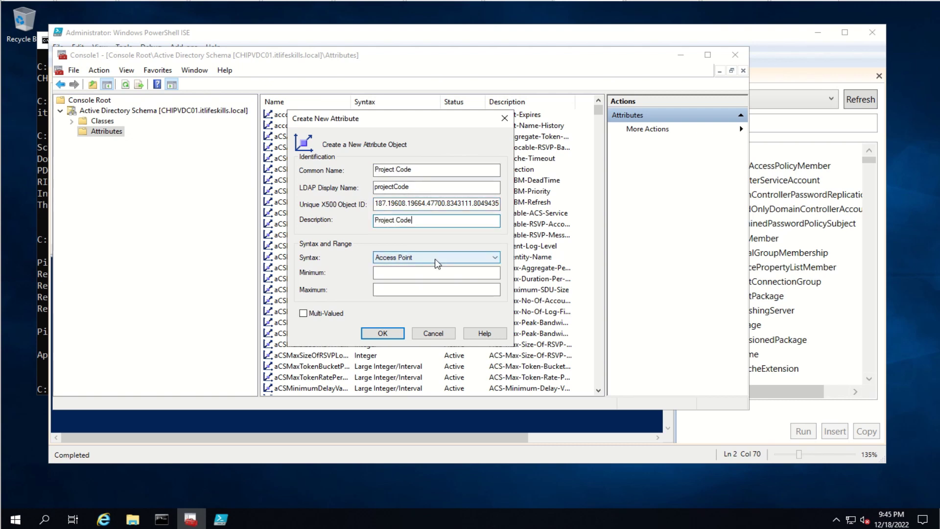
# Step: Set the attribute's syntax to Unicode String and create the attribute
pyautogui.click(434, 258)
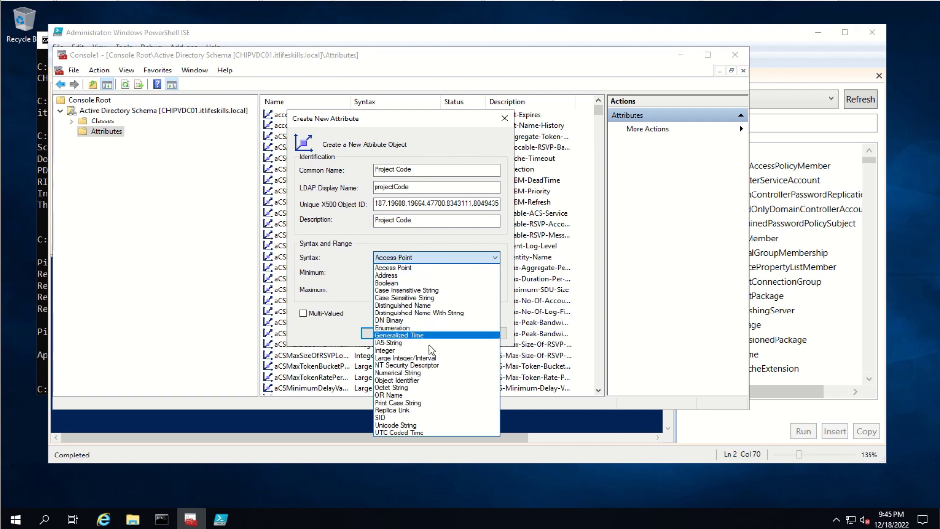
pyautogui.click(416, 424)
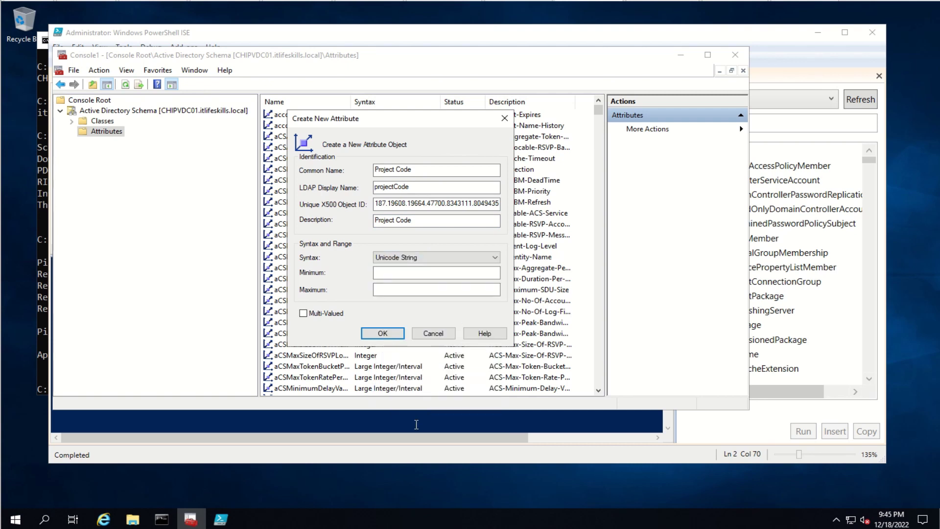
pyautogui.click(383, 334)
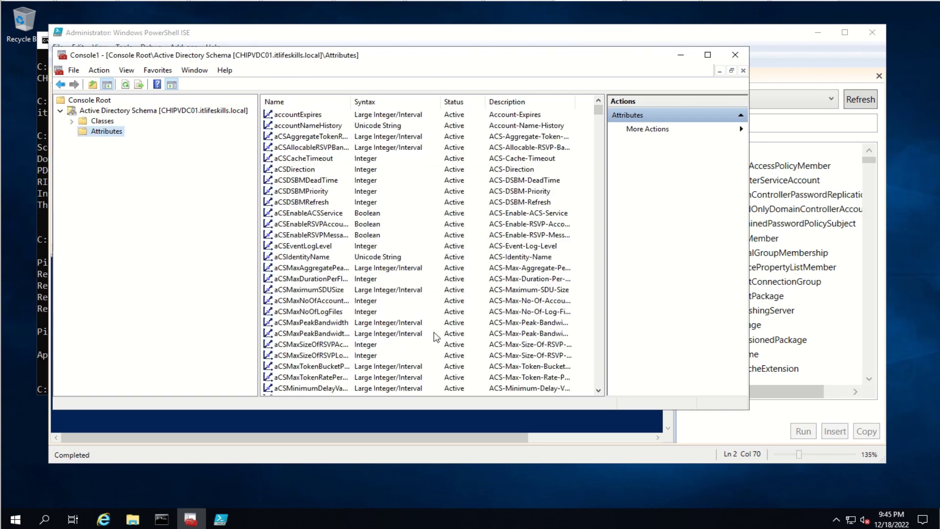
# Step: Find the projectCode attribute, review its X.500 OID in its properties, and enable its replication to the Global Catalog
pyautogui.click(323, 335)
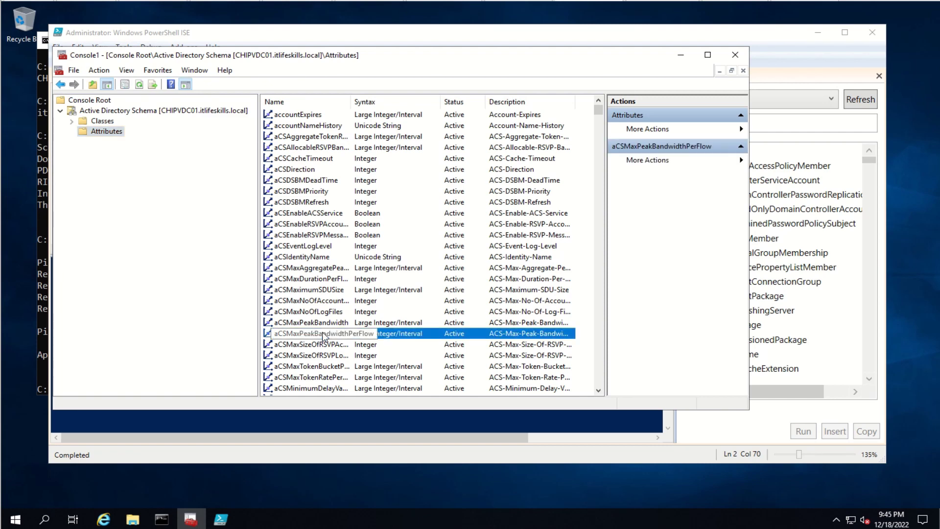
pyautogui.press('p')
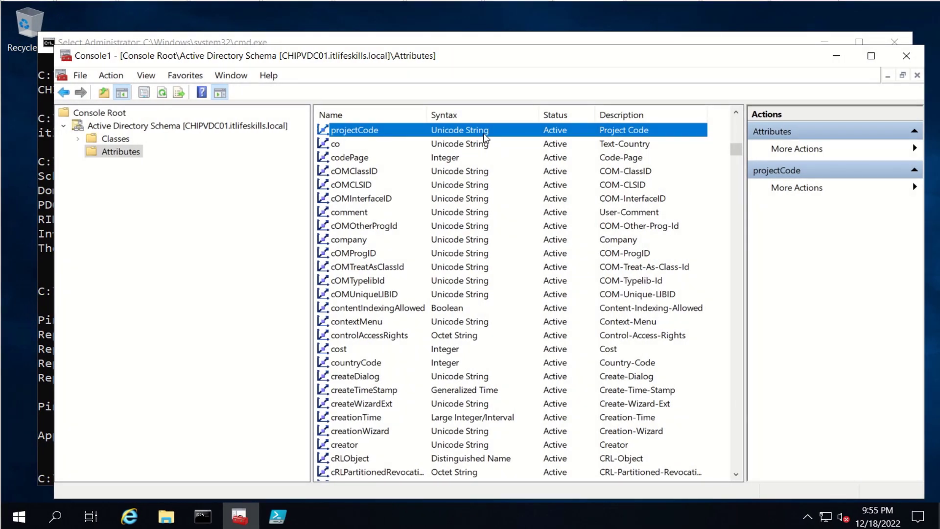
pyautogui.doubleClick(483, 132)
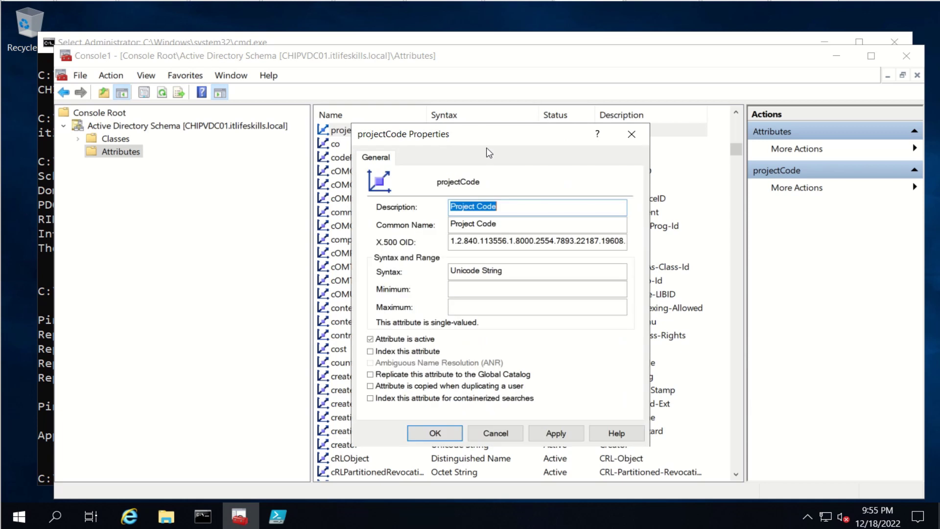
pyautogui.click(490, 242)
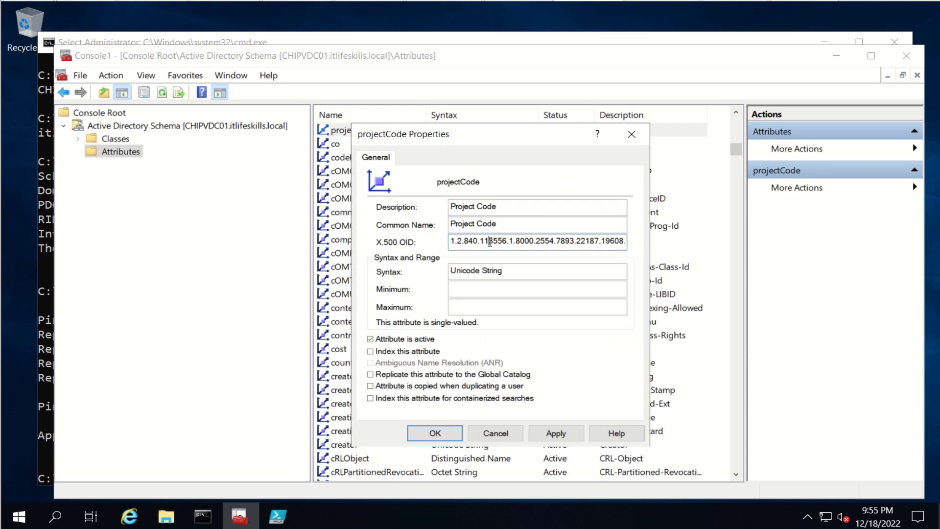
pyautogui.press('End')
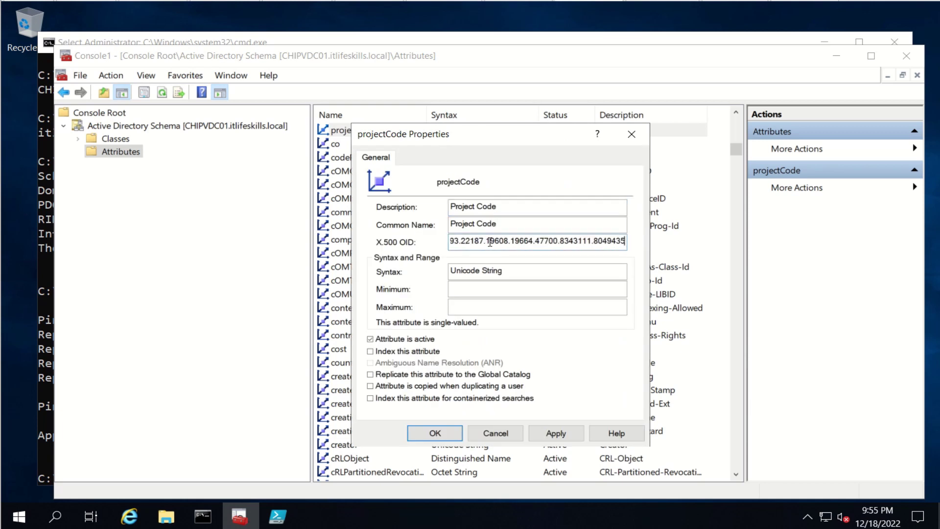
pyautogui.click(445, 376)
pyautogui.click(435, 432)
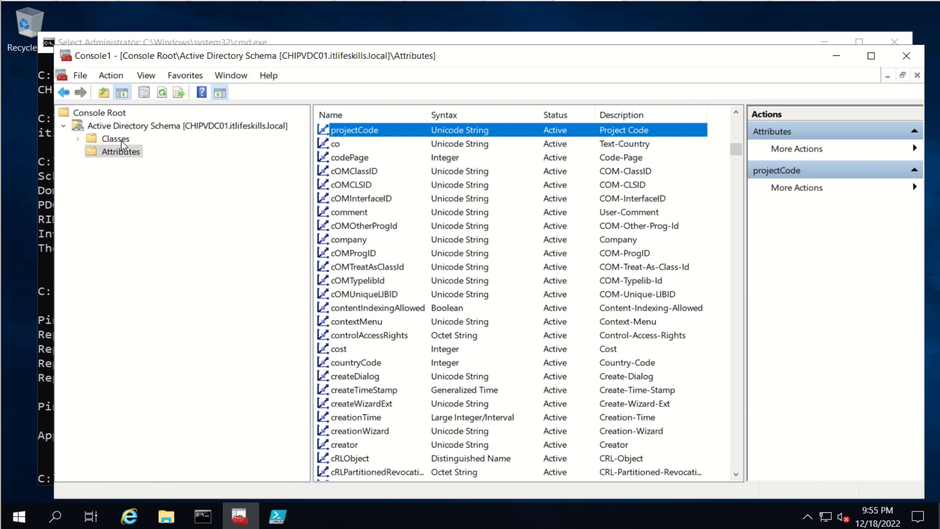
# Step: Find the user class among the schema classes and open its properties at the mandatory and optional attributes
pyautogui.click(121, 140)
pyautogui.click(344, 266)
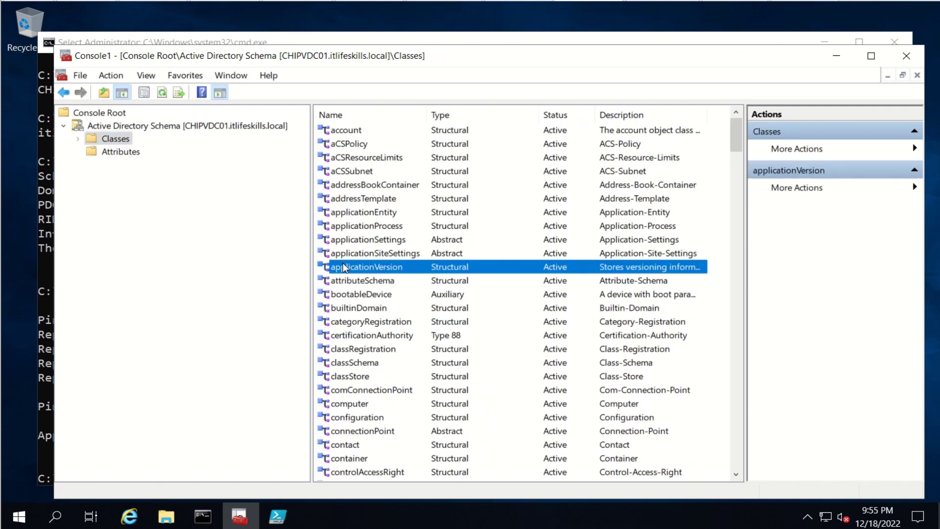
pyautogui.write('user')
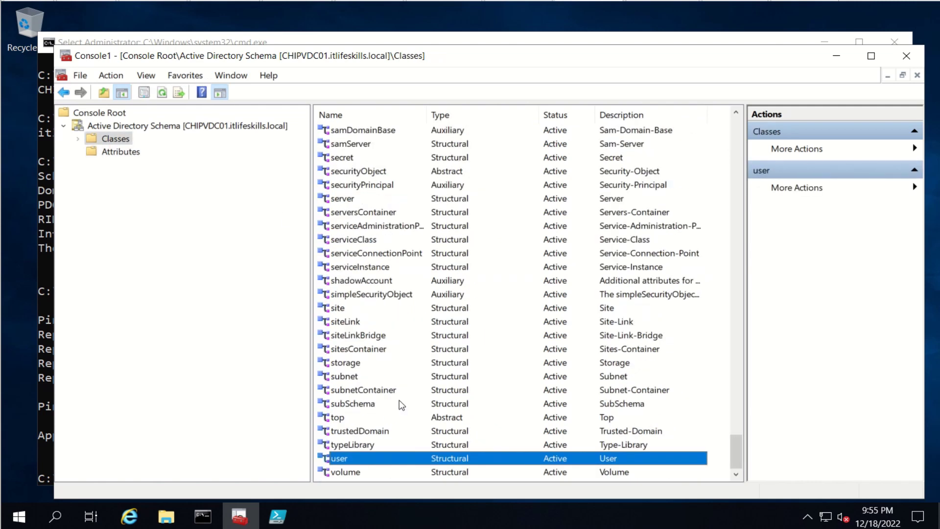
pyautogui.doubleClick(375, 460)
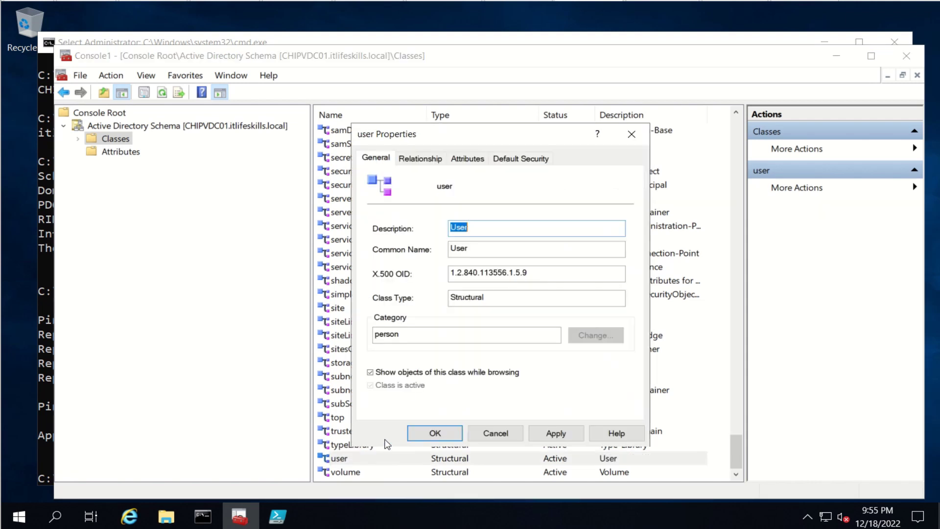
pyautogui.click(463, 159)
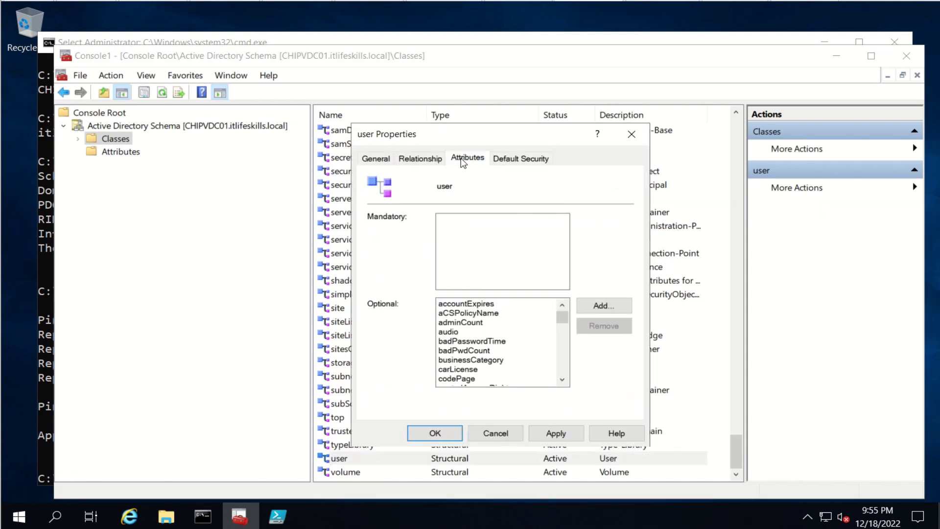
# Step: Add projectCode to the user class's optional attributes and save the class properties
pyautogui.click(601, 307)
pyautogui.click(441, 284)
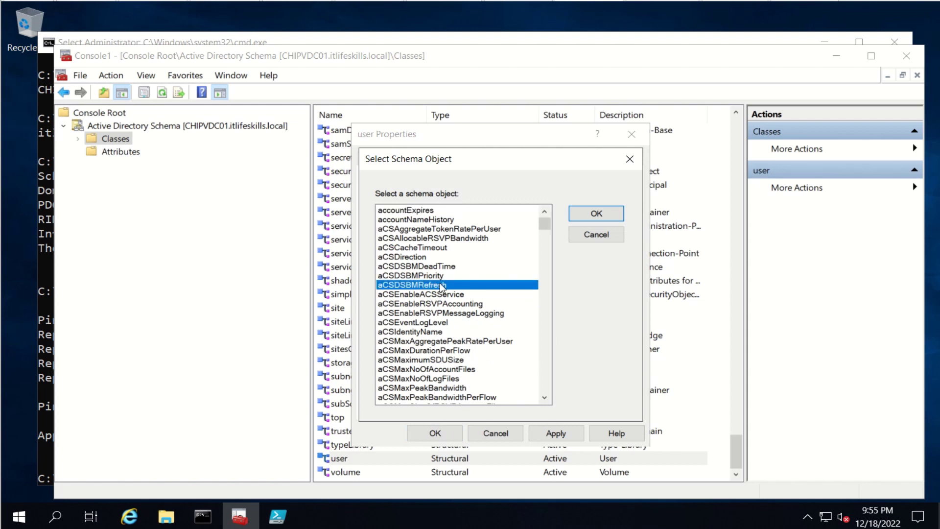
pyautogui.write('productCode')
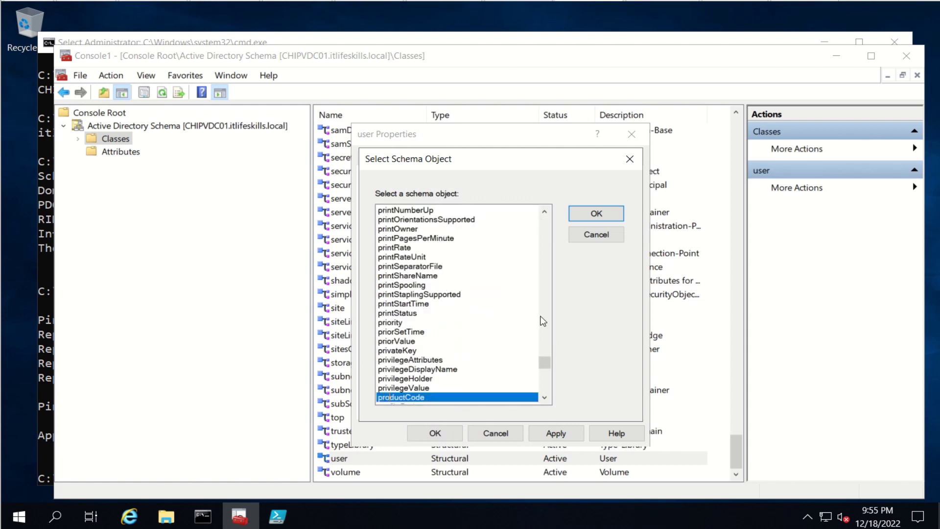
pyautogui.click(545, 397)
pyautogui.click(545, 397)
pyautogui.click(545, 397)
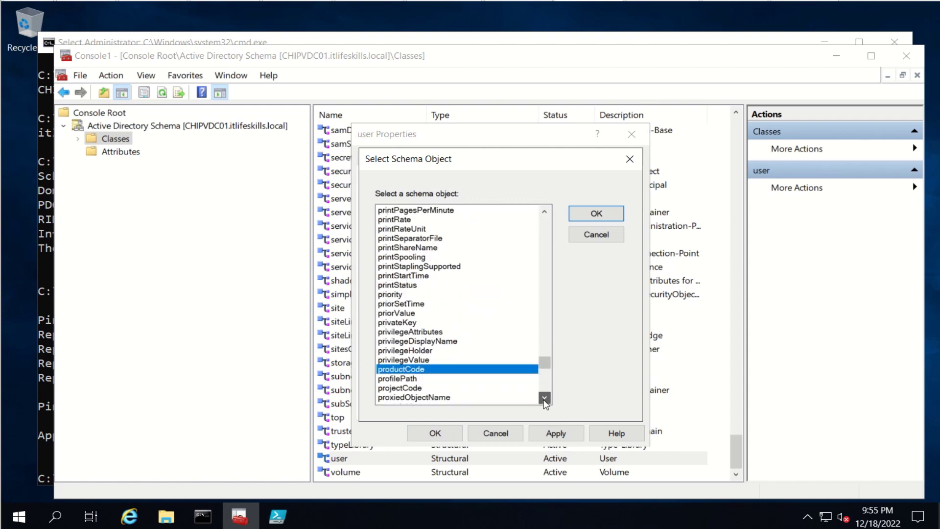
pyautogui.click(421, 387)
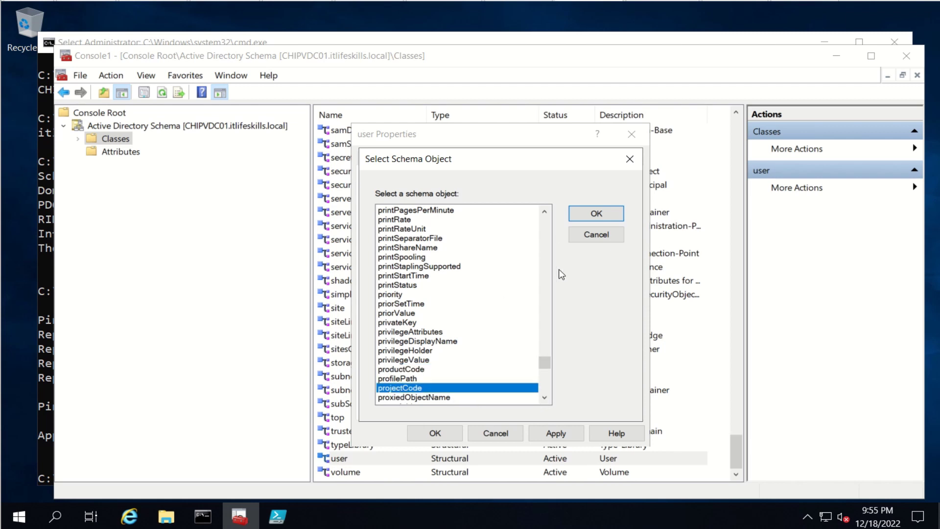
pyautogui.doubleClick(434, 387)
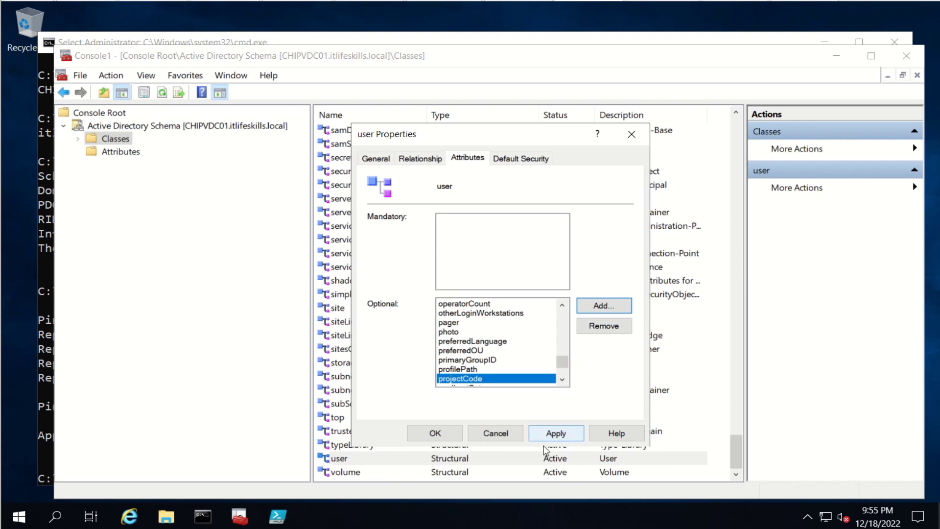
pyautogui.click(442, 437)
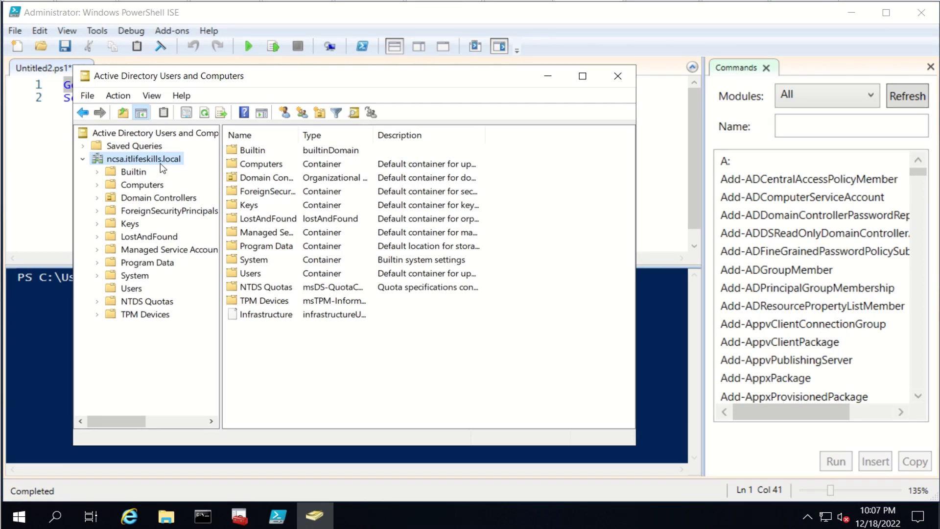
# Step: In Active Directory Users and Computers, open the Attribute Editor for the Administrator account in the Users container of ncsa.itlifeskills.local
pyautogui.click(131, 287)
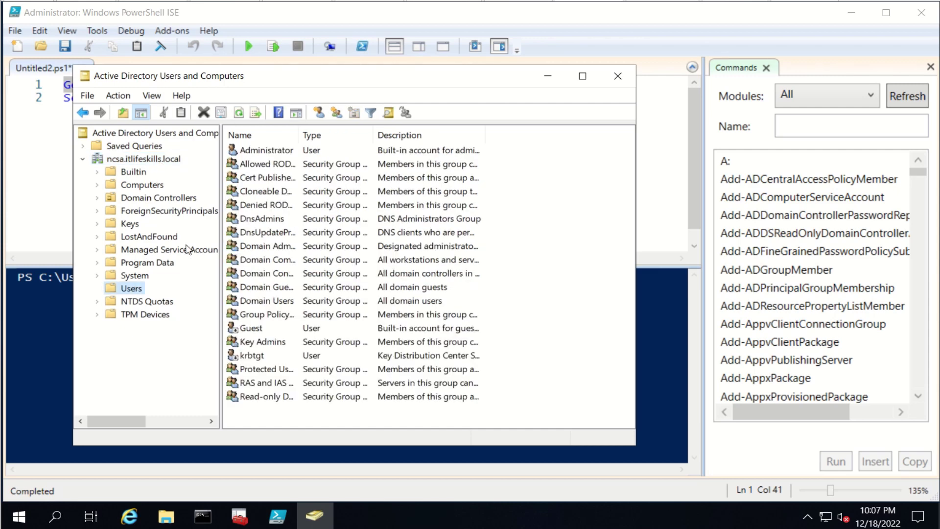
pyautogui.click(252, 152)
pyautogui.doubleClick(252, 150)
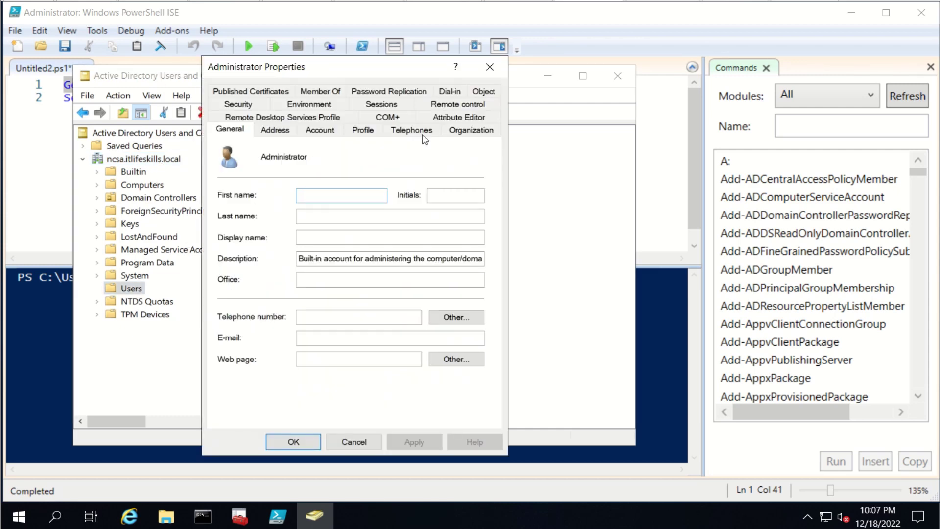
pyautogui.click(440, 116)
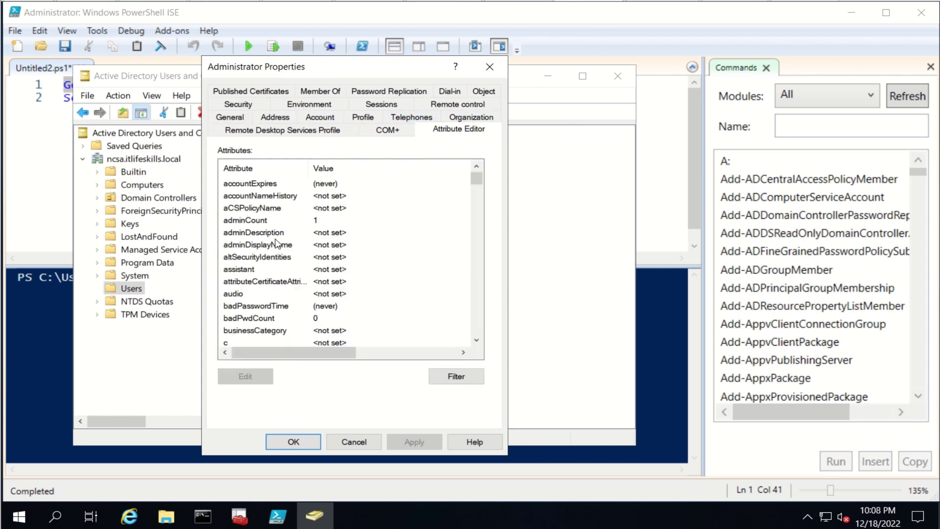
# Step: Set the Administrator account's projectCode attribute to 100 and save the account properties
pyautogui.click(261, 245)
pyautogui.write('profilePath')
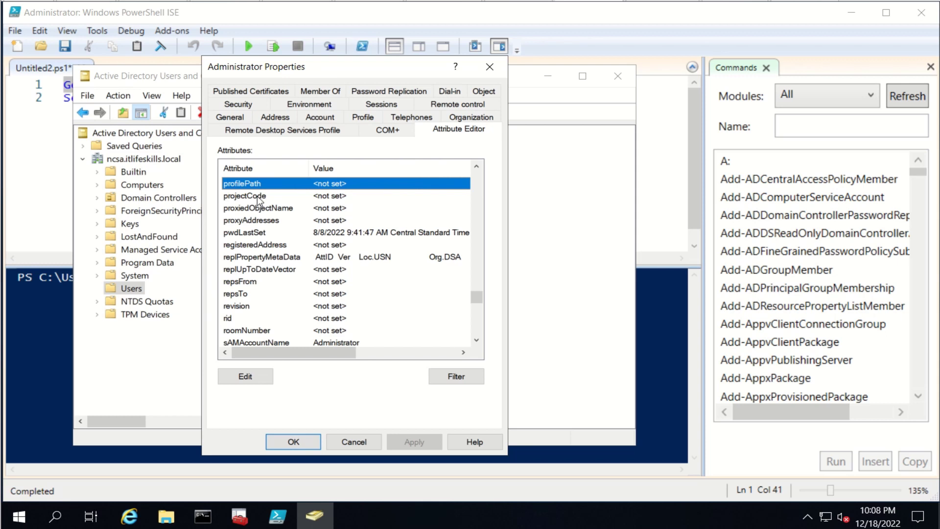
pyautogui.doubleClick(257, 196)
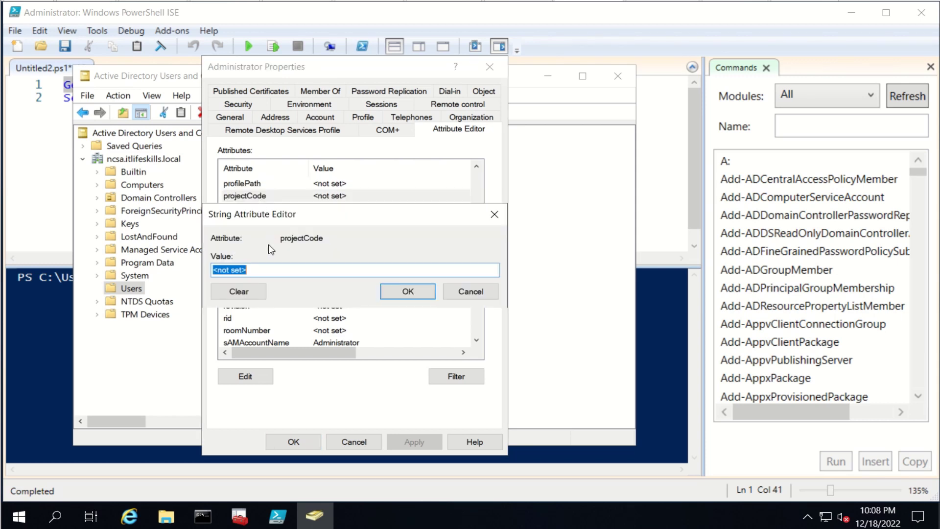
pyautogui.write('100')
pyautogui.click(398, 294)
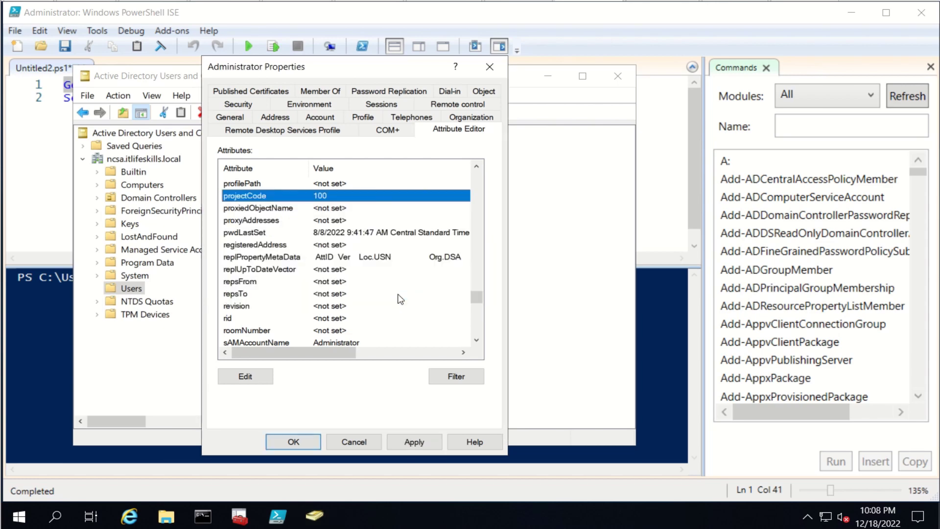
pyautogui.click(302, 443)
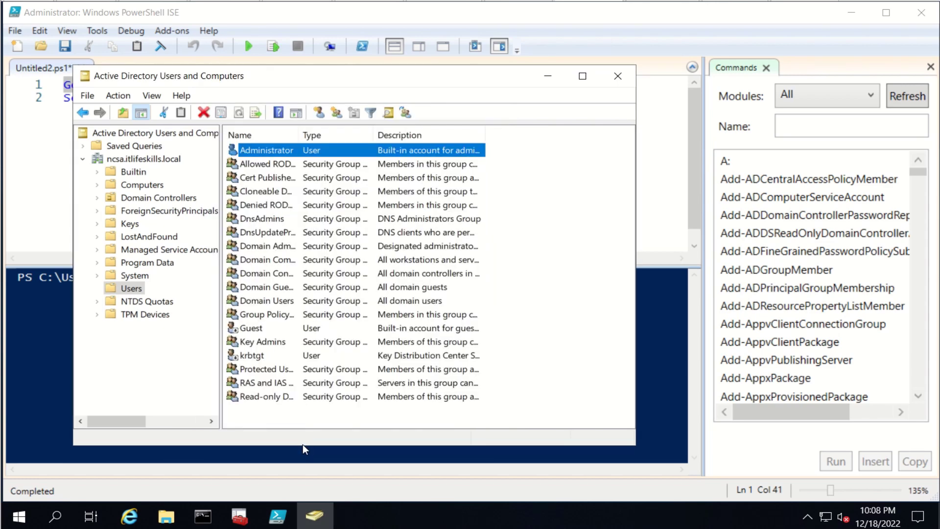
# Step: Switch to Windows PowerShell ISE and run the Get-ADUser script that selects the Administrator account's Name and projectCode
pyautogui.click(553, 76)
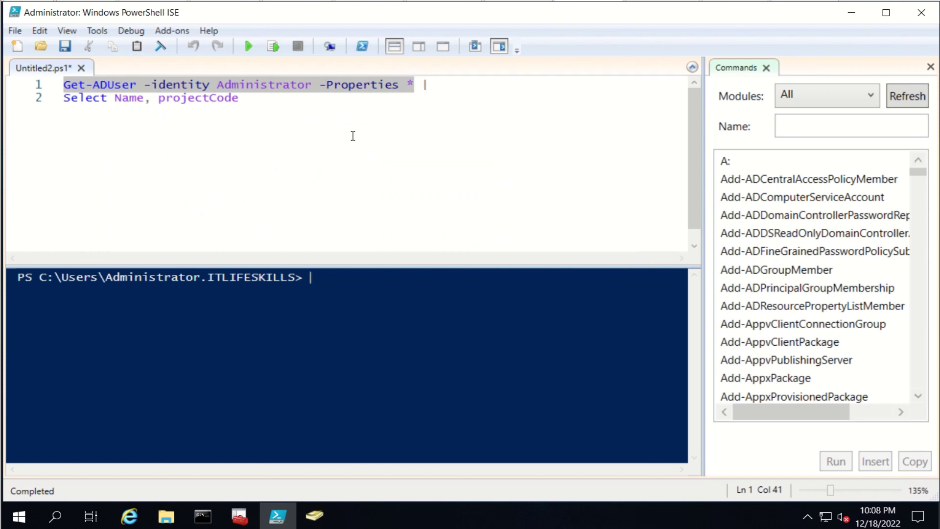
pyautogui.click(251, 47)
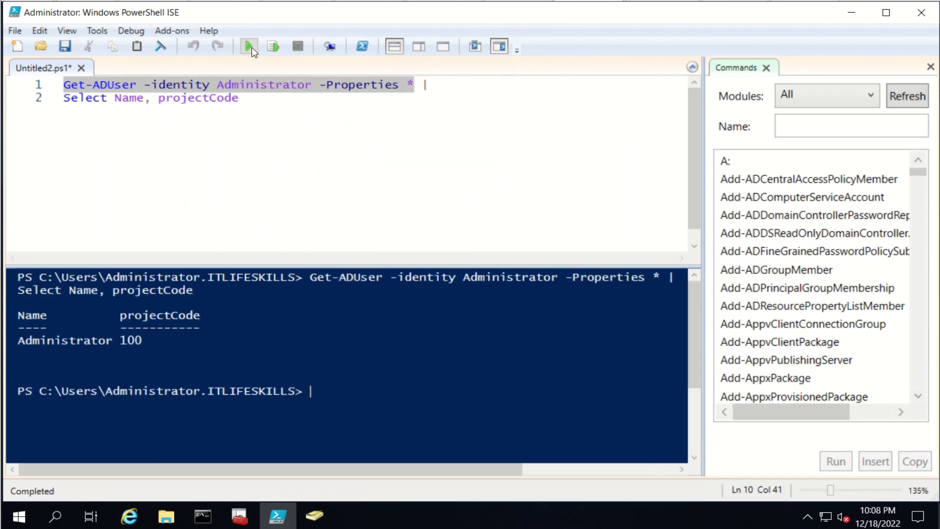